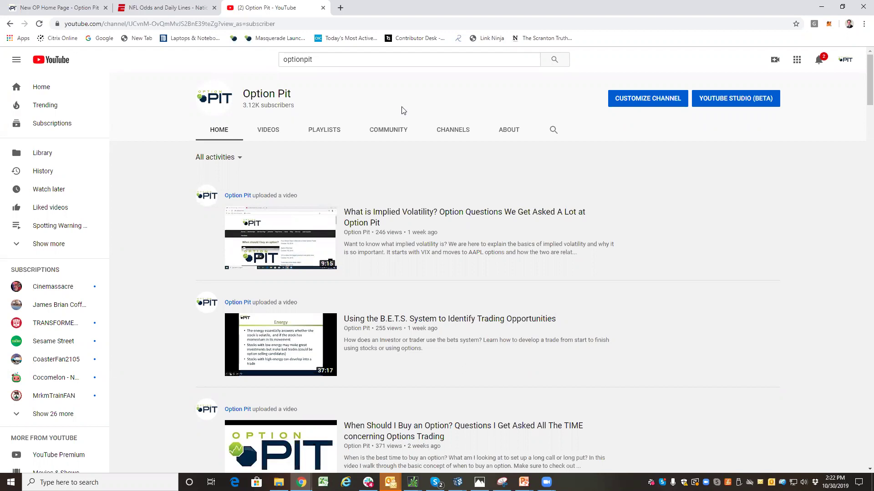
- Close the YouTube page and bring up the Bears at Philadelphia odds on ESPN's NFL Daily Lines page
left_click(323, 8)
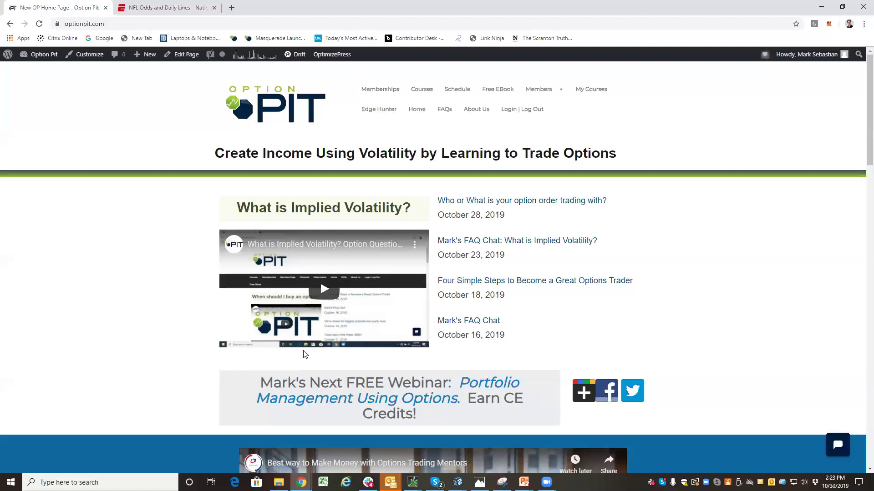
left_click(143, 11)
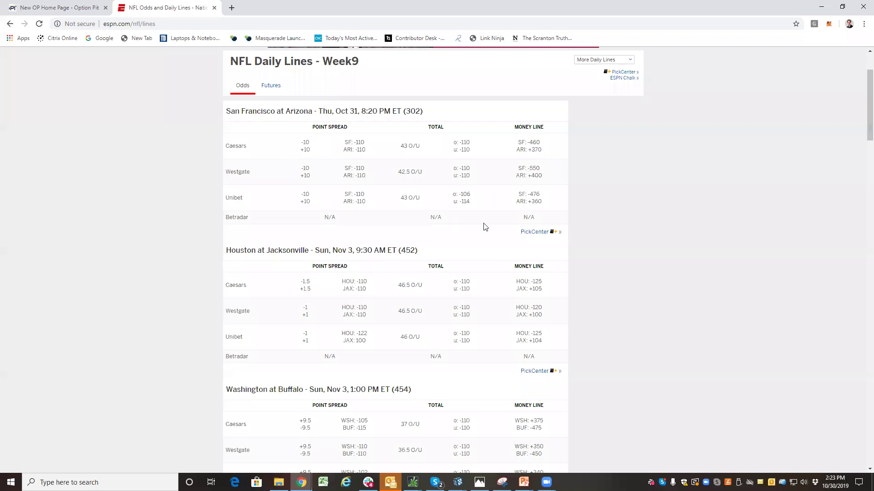
scroll(385, 244, "up", 2)
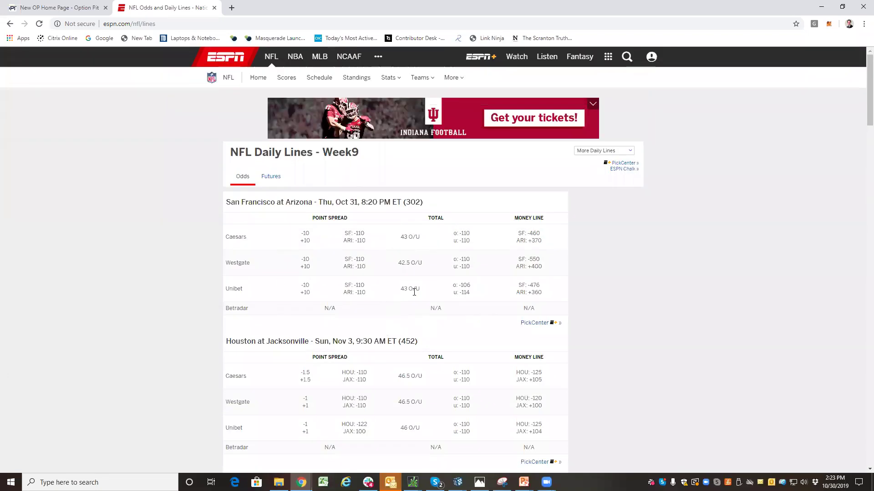
scroll(414, 292, "down", 2)
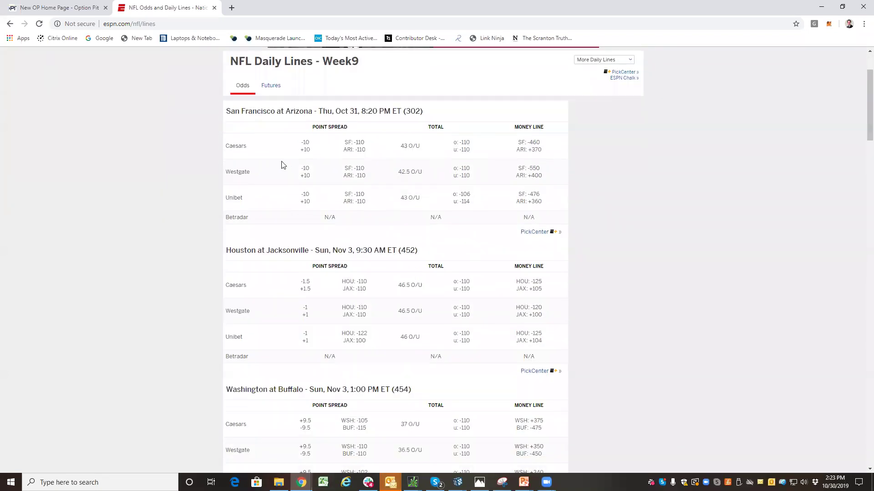
scroll(537, 257, "down", 13)
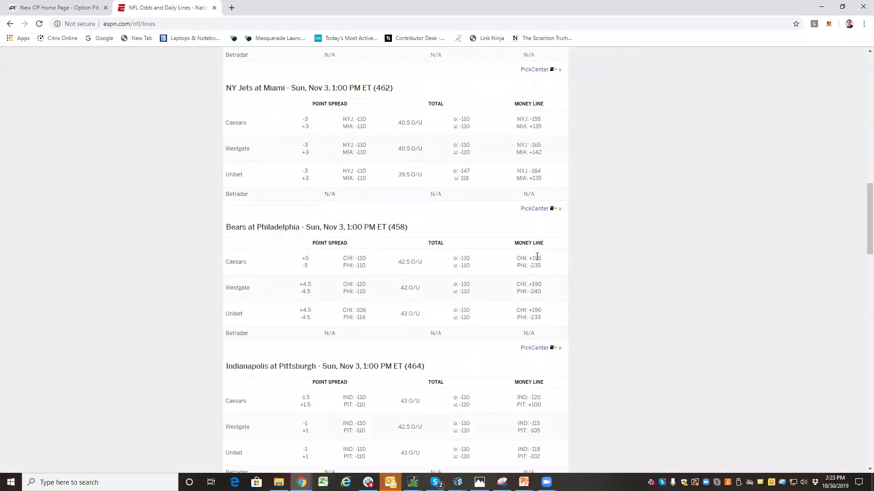
scroll(537, 256, "down", 1)
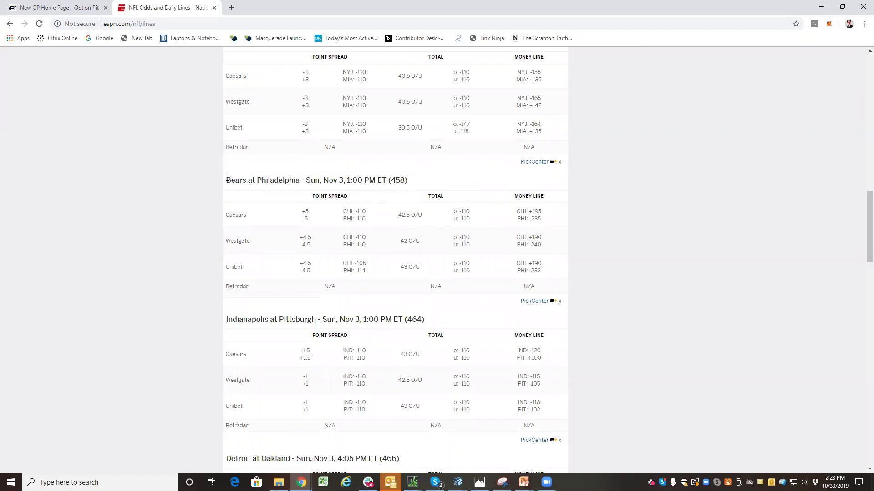
- Highlight the Bears at Philadelphia lines, singling out the Caesars row and its 42.5 O/U total
left_click_drag(228, 178, 575, 258)
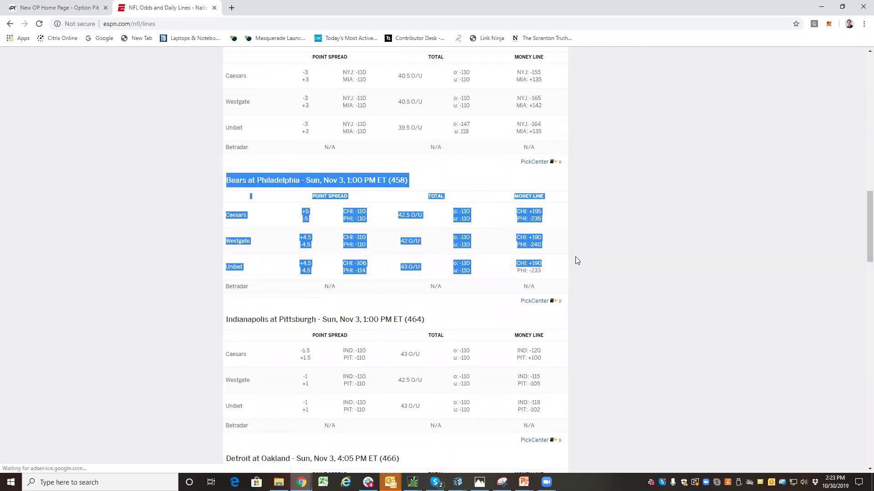
left_click(575, 261)
left_click_drag(399, 215, 430, 219)
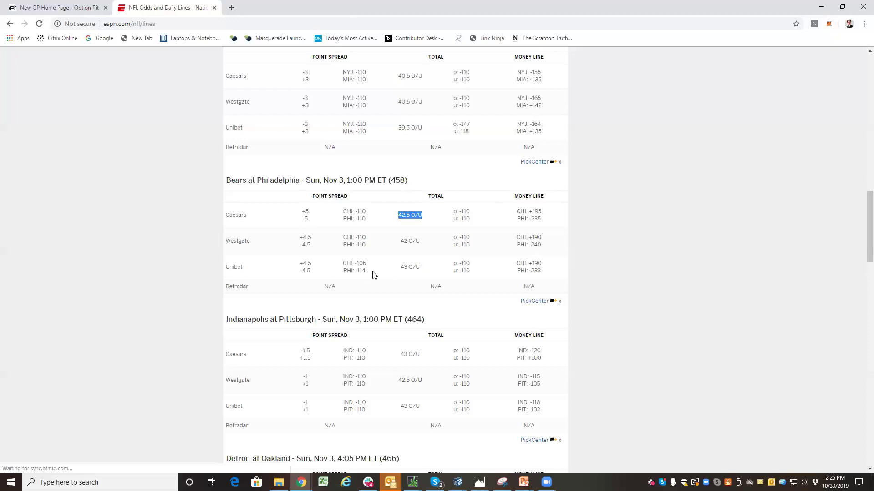
left_click_drag(225, 215, 252, 219)
- Open Snipping Tool and capture the complete Bears at Philadelphia odds table as a rectangular snip
left_click(100, 481)
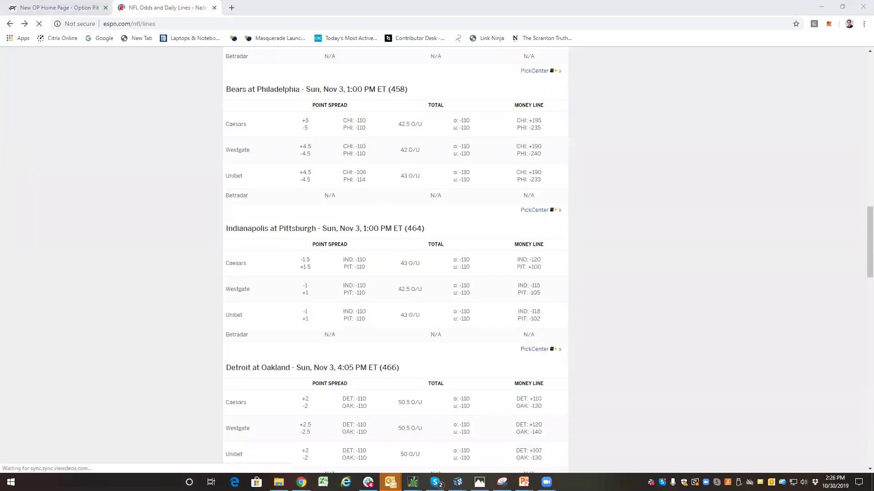
type("snip")
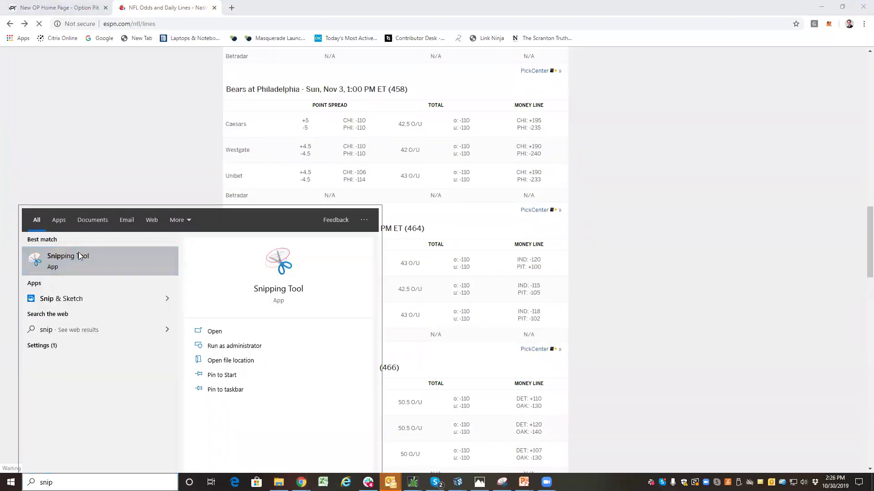
left_click(78, 252)
left_click(181, 138)
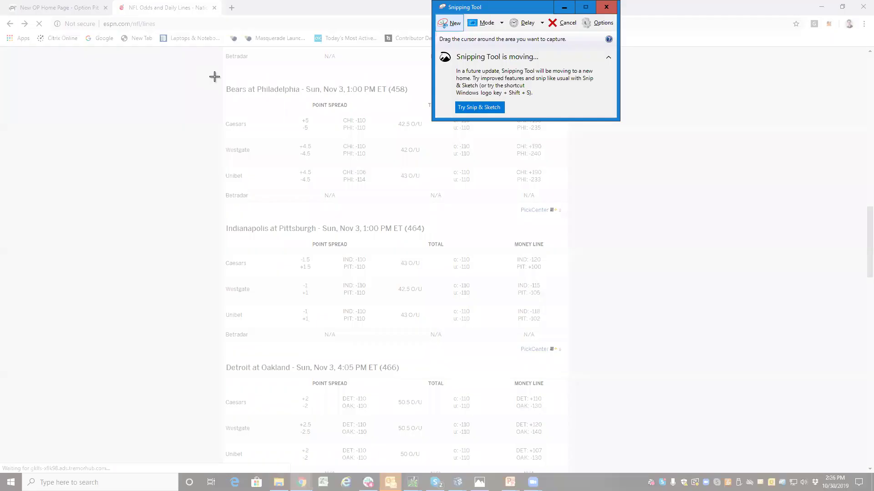
left_click_drag(212, 74, 620, 218)
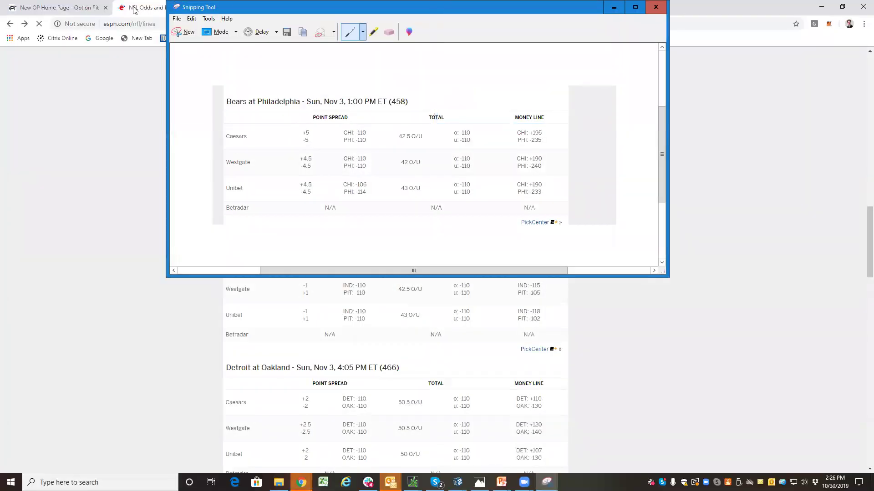
- Close the ESPN odds page and bring the captured odds snip back to the front
left_click(209, 8)
left_click(214, 7)
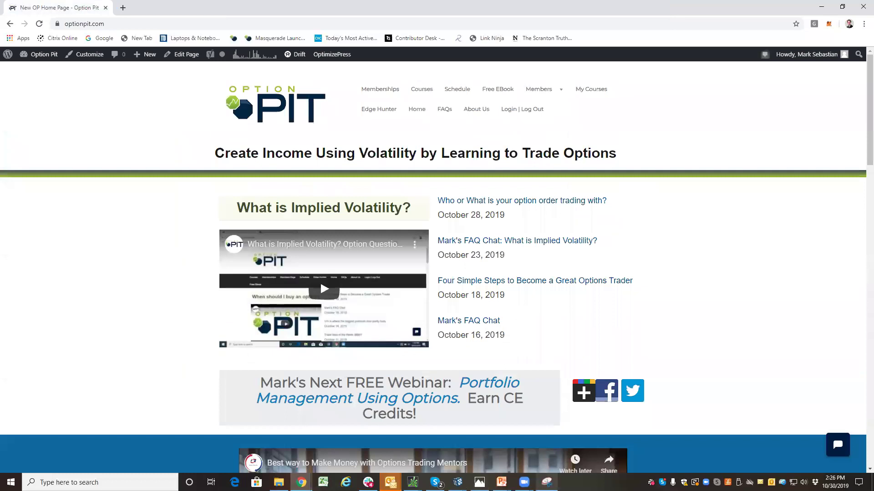
left_click(547, 483)
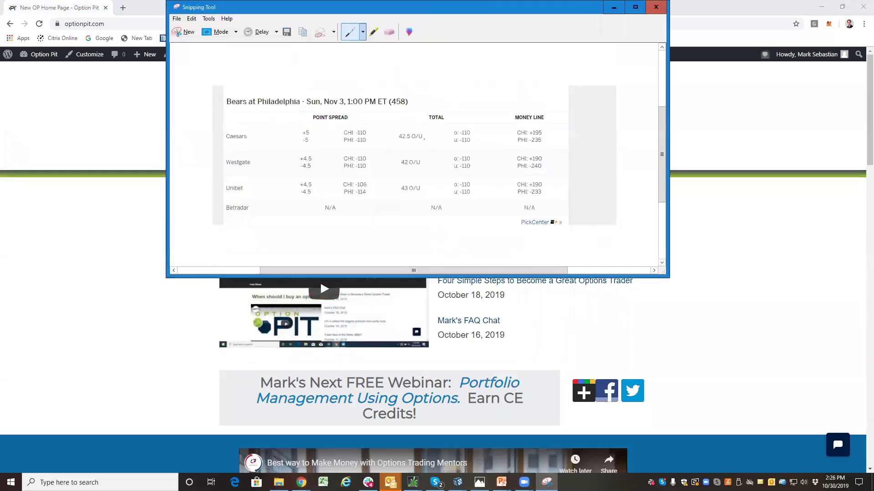
- Circle the Caesars 42.5 O/U total on the snip and draw three upward arrows beside it labelled 44, 47 and 50
mouse_move(387, 129)
left_mouse_down()
mouse_move(410, 148)
mouse_move(421, 128)
left_mouse_up()
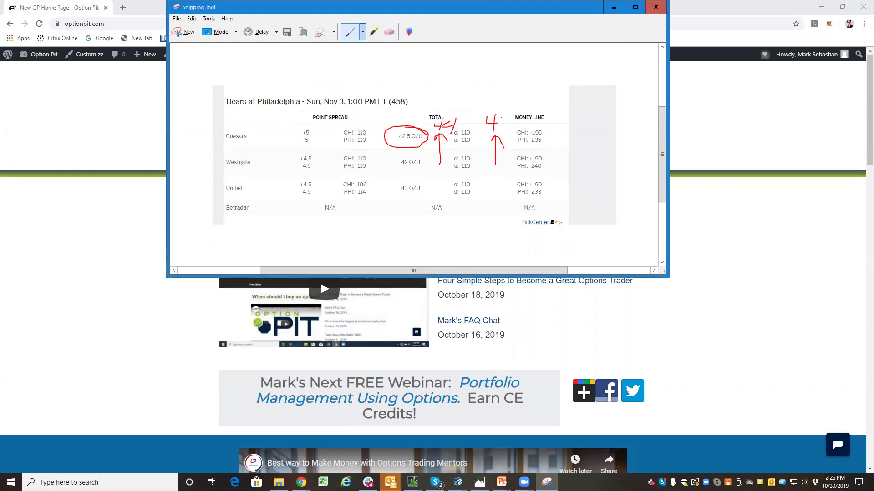
left_click_drag(501, 117, 509, 137)
mouse_move(561, 173)
left_mouse_down()
mouse_move(562, 131)
mouse_move(546, 127)
left_mouse_up()
left_click_drag(575, 98, 574, 96)
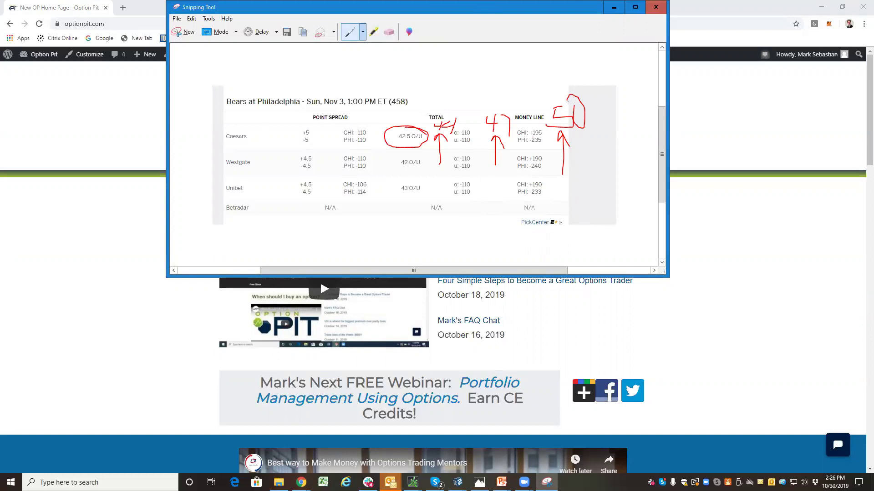
- Draw a long leftward arrow above the odds table and a tall oval around a handwritten 4 between the marked numbers
mouse_move(569, 76)
left_mouse_down()
mouse_move(385, 68)
mouse_move(418, 93)
left_mouse_up()
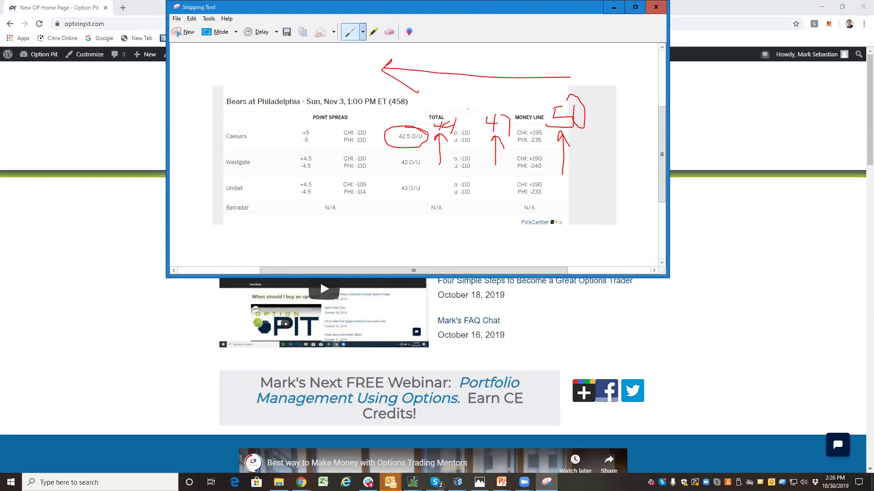
mouse_move(460, 124)
left_mouse_down()
mouse_move(489, 152)
mouse_move(470, 106)
left_mouse_up()
left_click_drag(475, 125, 474, 146)
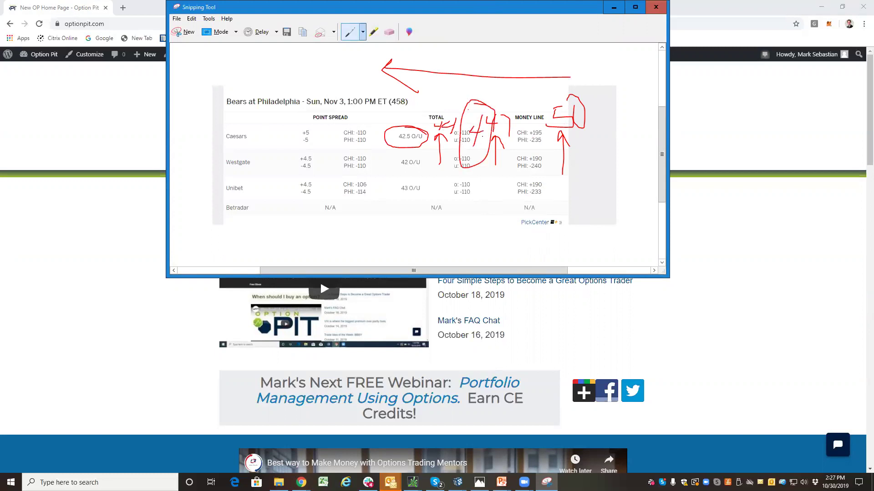
- Minimize the annotated snip and the browser to switch to the Sterling VolTrader platform
left_click(614, 7)
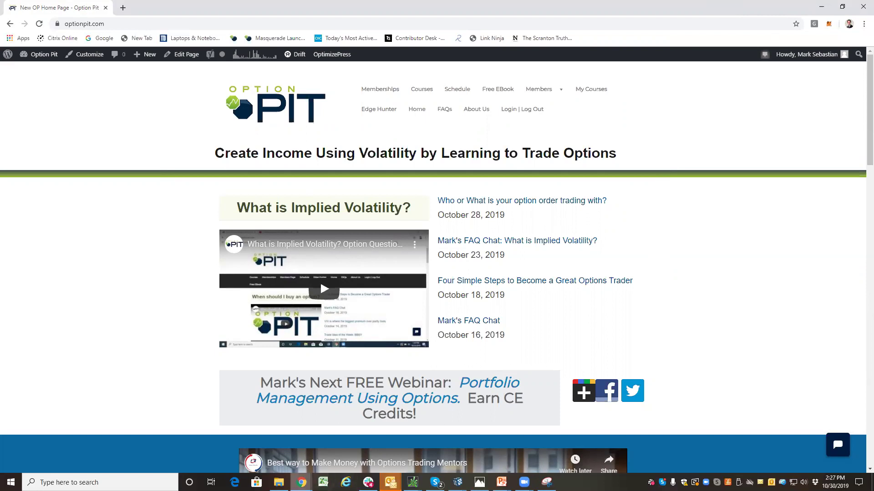
left_click(301, 482)
left_click(248, 448)
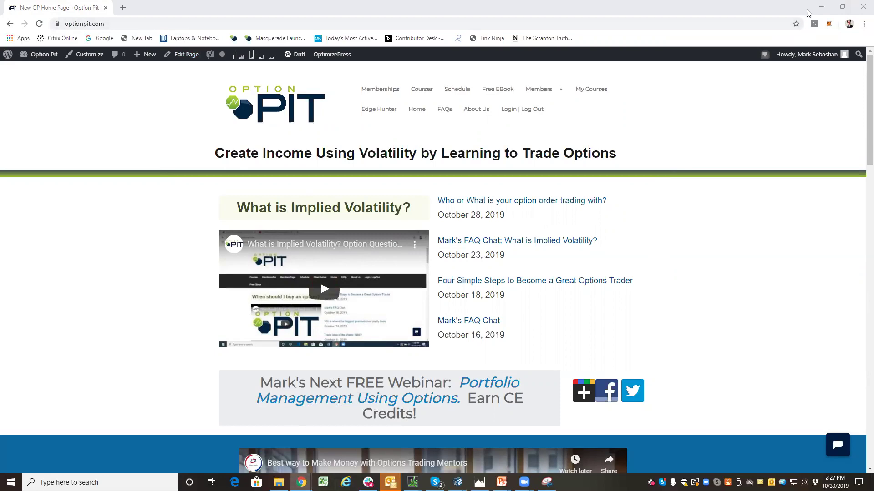
left_click(822, 7)
left_click(154, 26)
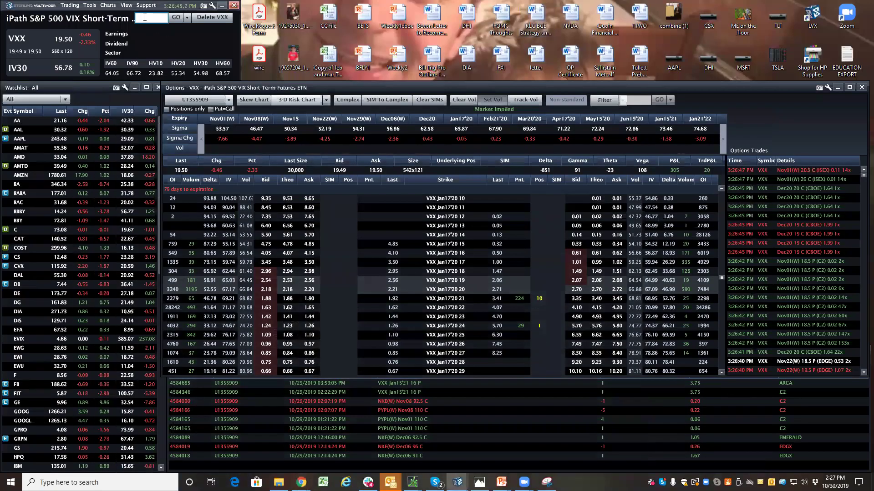
left_click(126, 5)
mouse_move(108, 5)
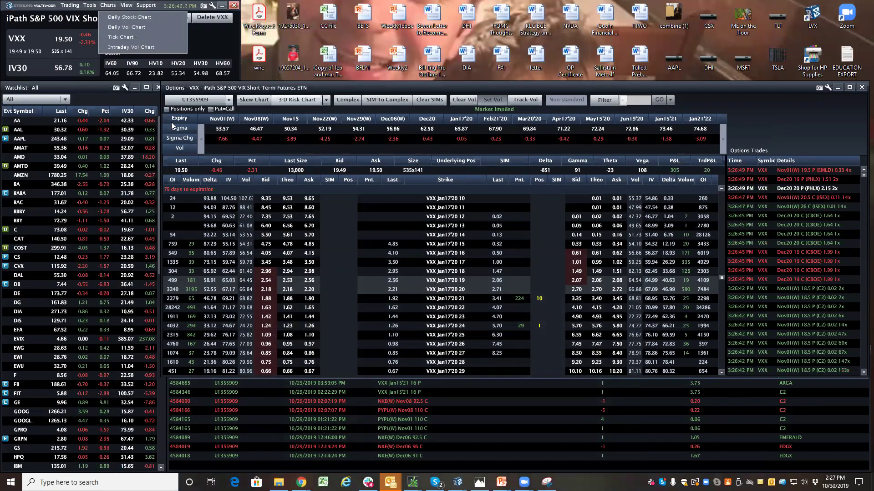
left_click(618, 171)
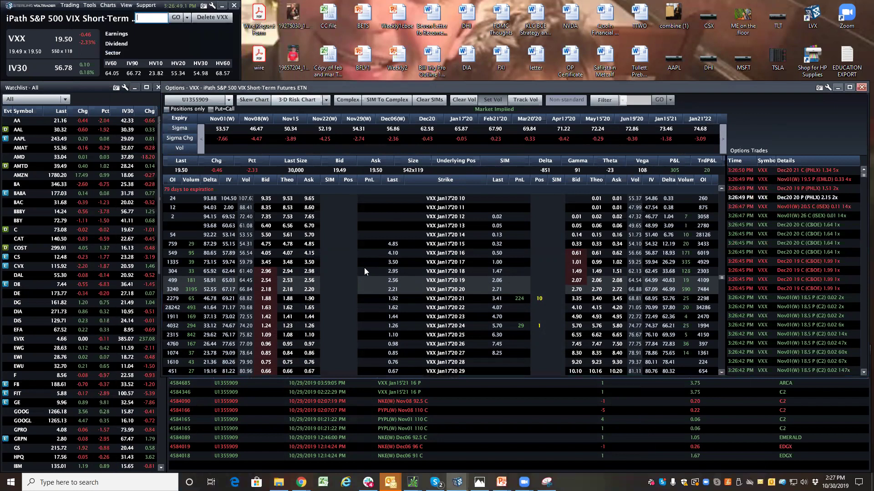
- Load the PCG symbol to show PG&E Corporation's quote and option chain
left_click(154, 18)
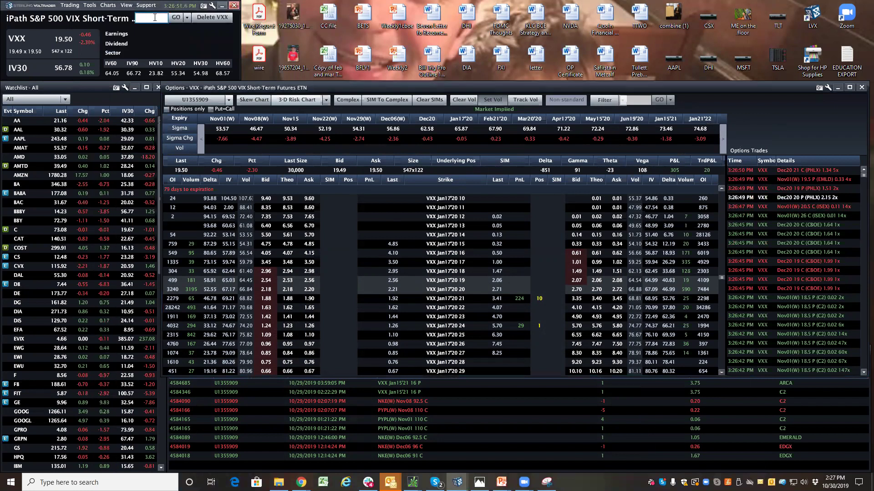
type("PCG")
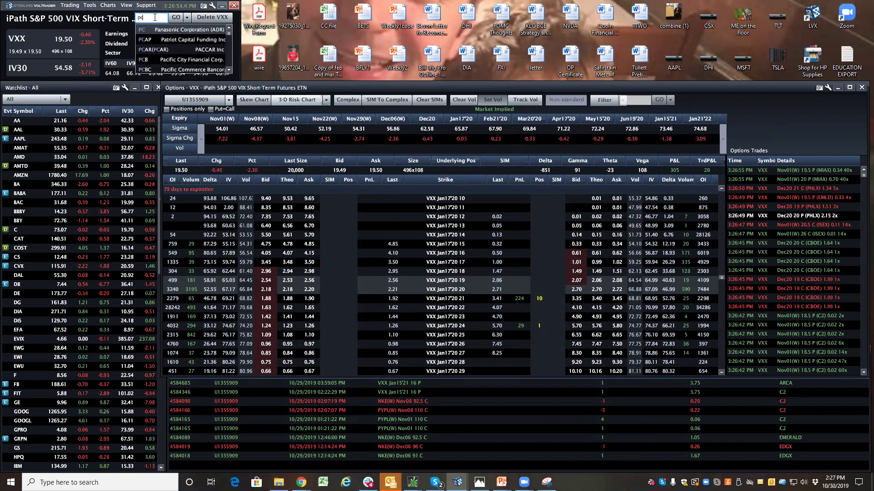
key("Return")
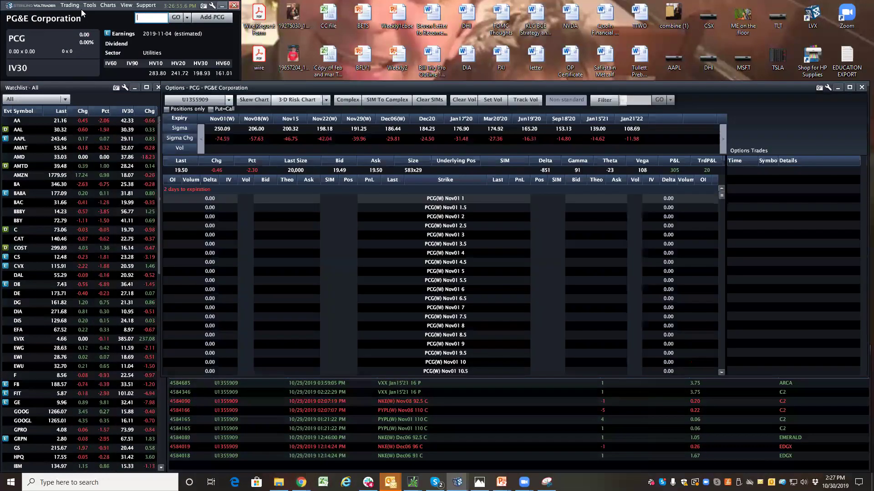
- Open the daily stock chart for PCG
left_click(124, 6)
mouse_move(108, 6)
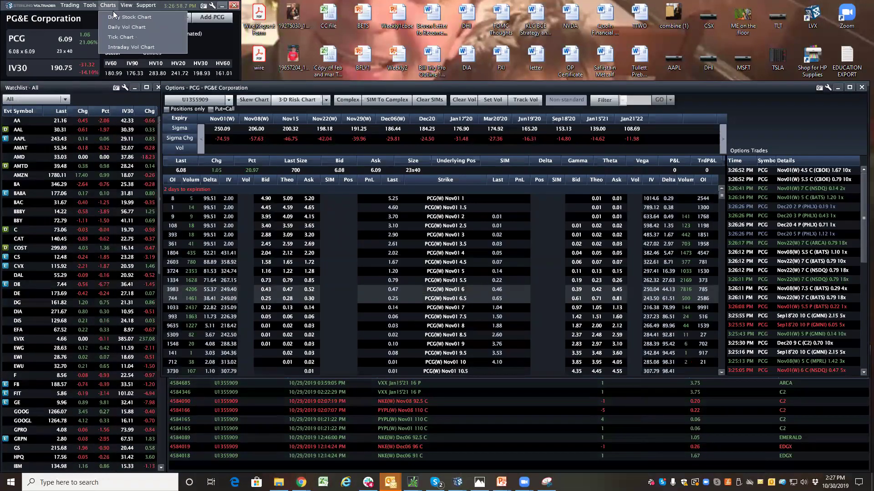
left_click(119, 17)
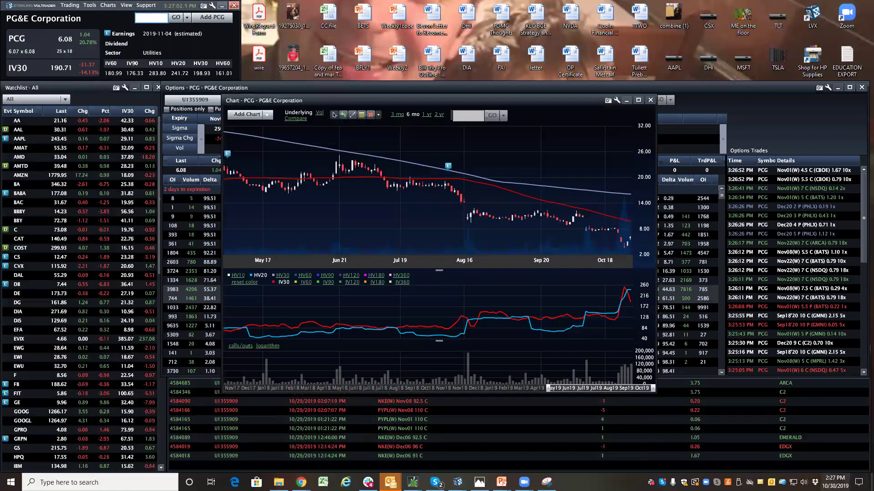
- Enlarge the PCG chart window and move it up to the top edge of the screen
left_click(652, 388)
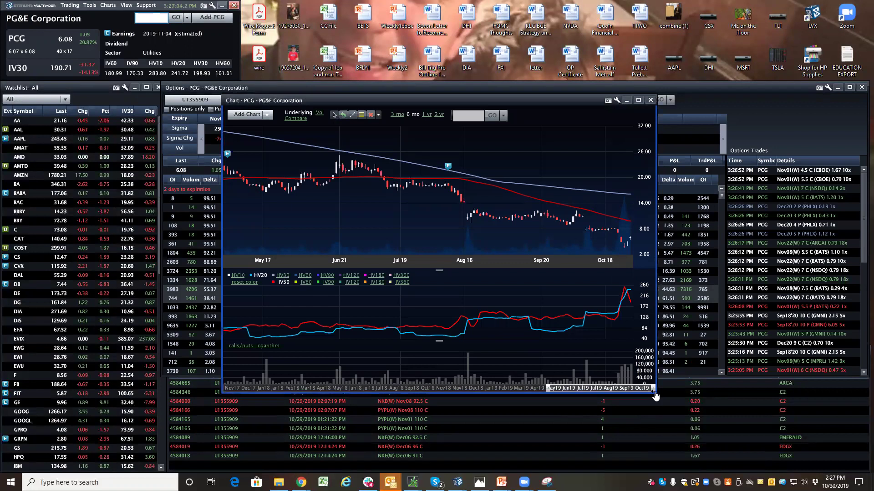
left_click_drag(654, 391, 830, 471)
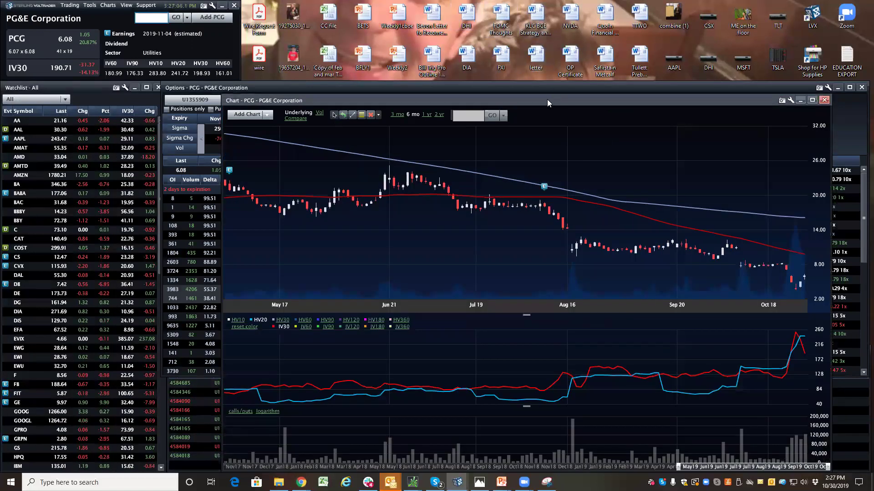
left_click_drag(547, 99, 466, 6)
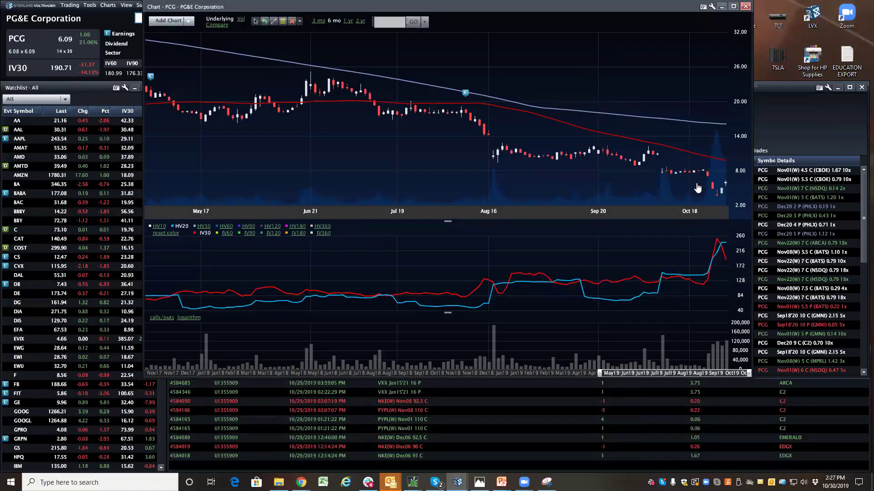
- Hide the HV20 line so only IV30 is plotted, and open the chart's snapshot for Monday October 28, 2019
mouse_move(698, 184)
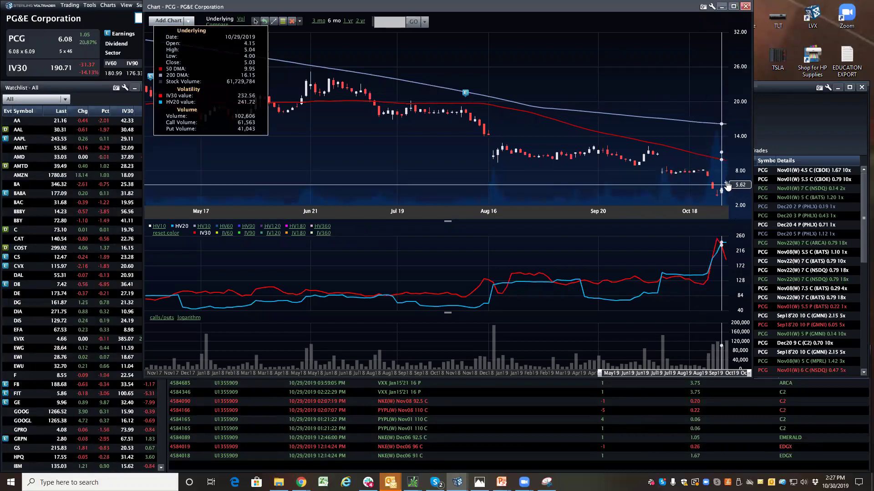
left_click(182, 226)
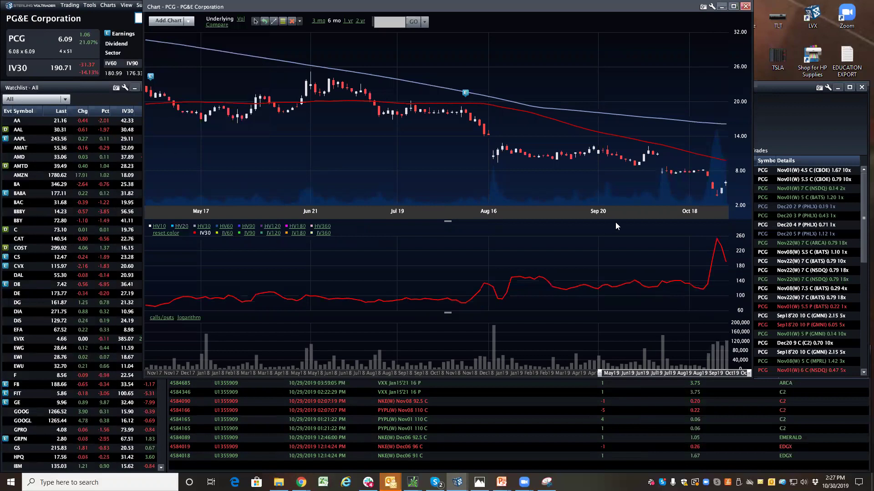
mouse_move(703, 291)
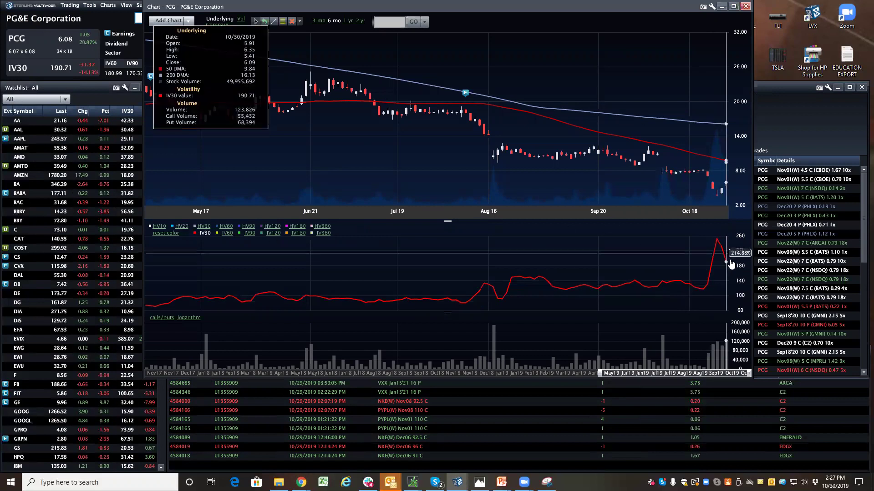
double_click(718, 358)
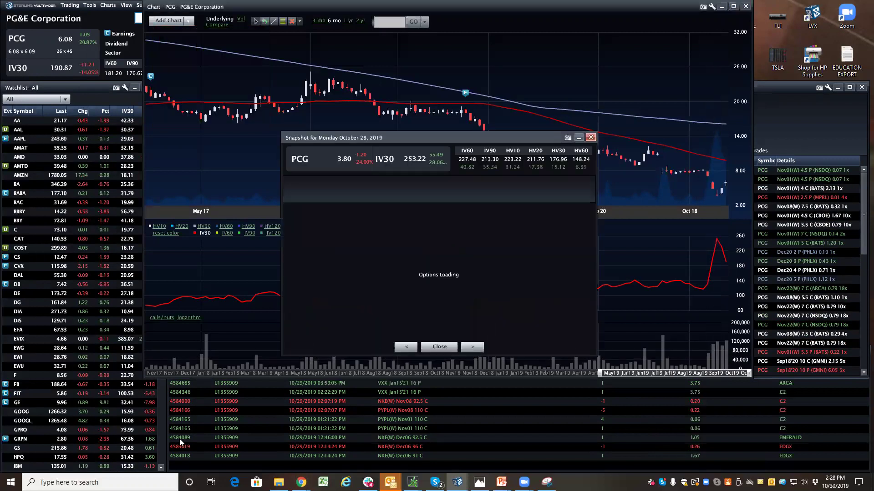
double_click(436, 131)
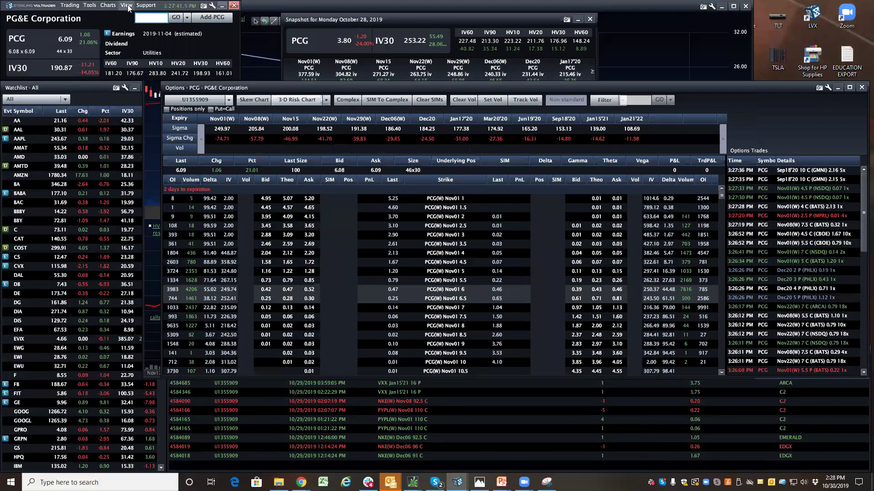
left_click(108, 5)
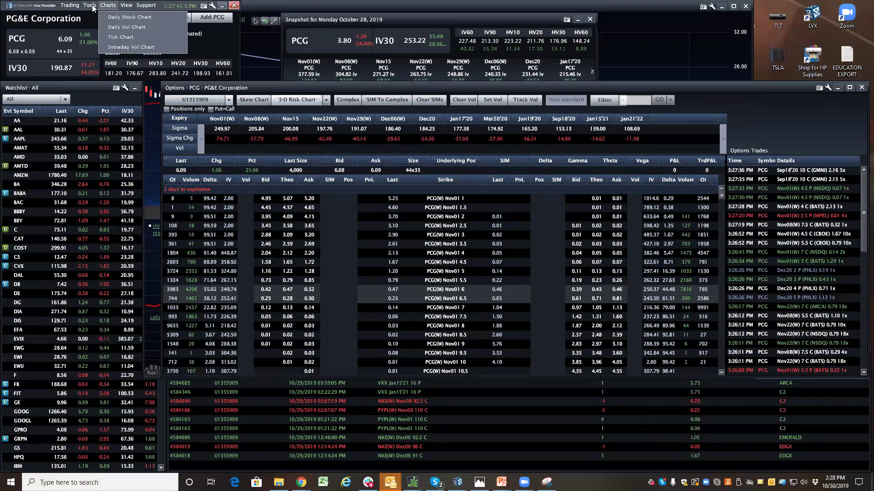
left_click(114, 145)
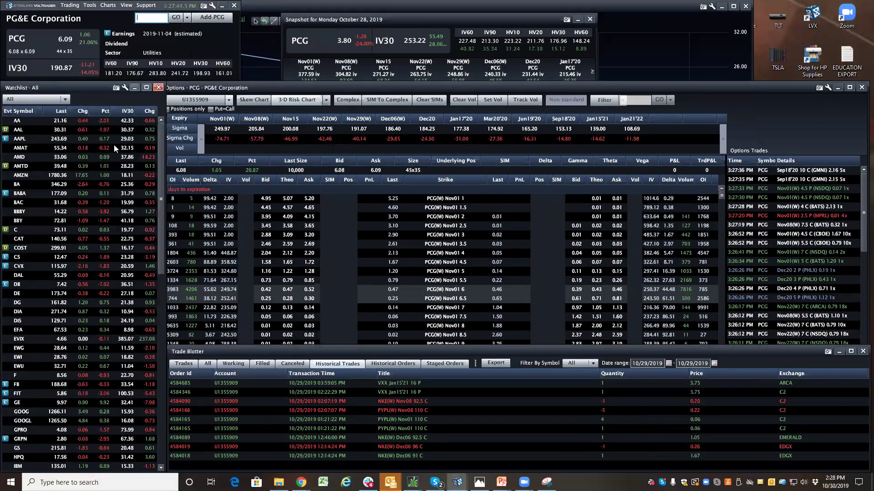
left_click(114, 145)
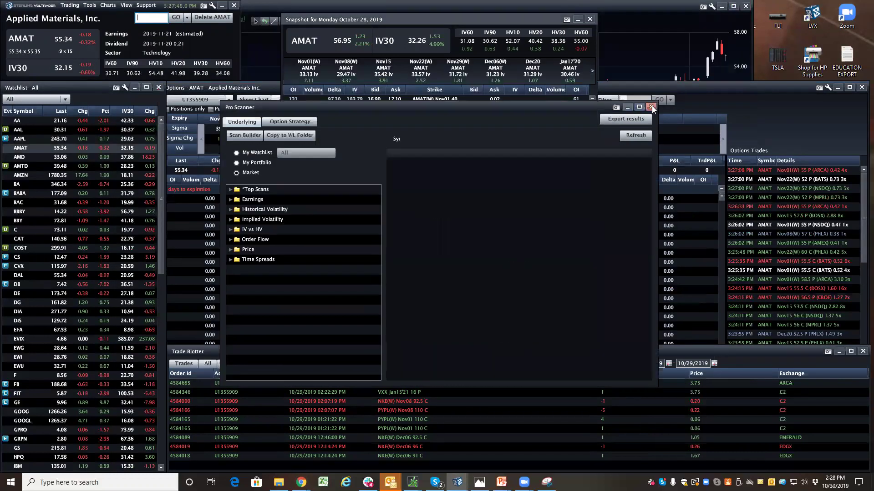
left_click(652, 107)
- Close the October 28 snapshot and open Time & Sales with the date set to 10/28/2019
left_click(590, 19)
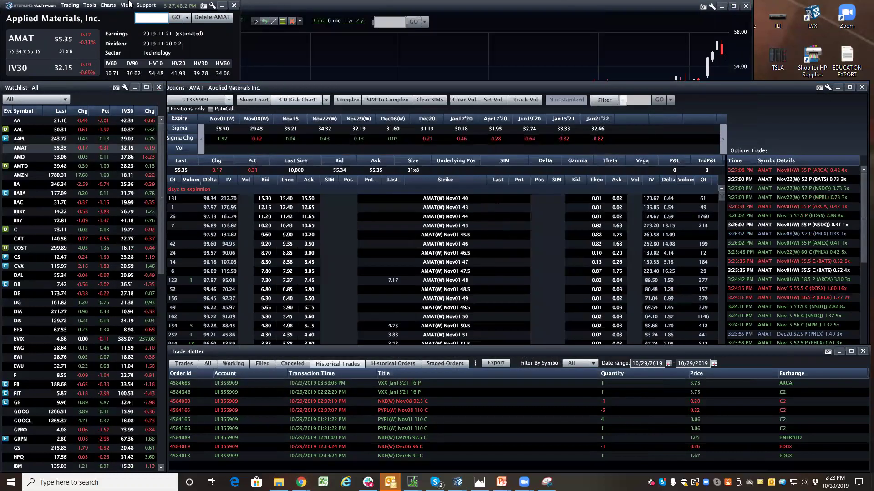
left_click(97, 6)
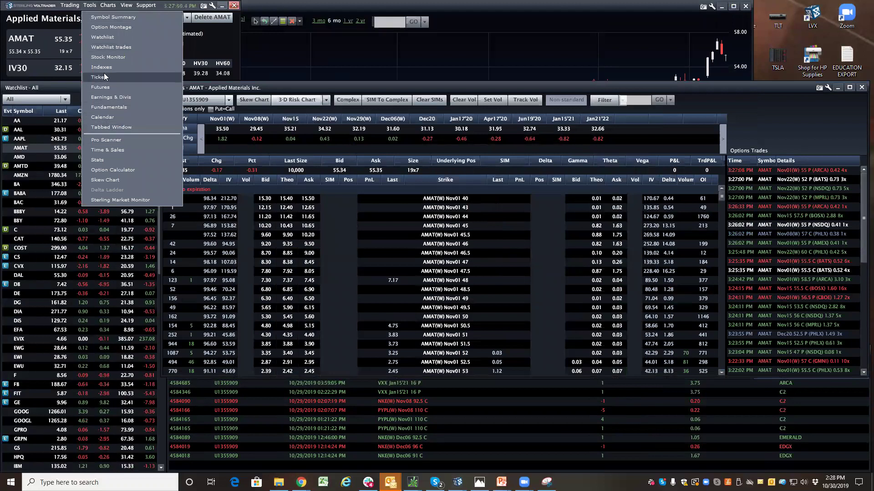
left_click(100, 146)
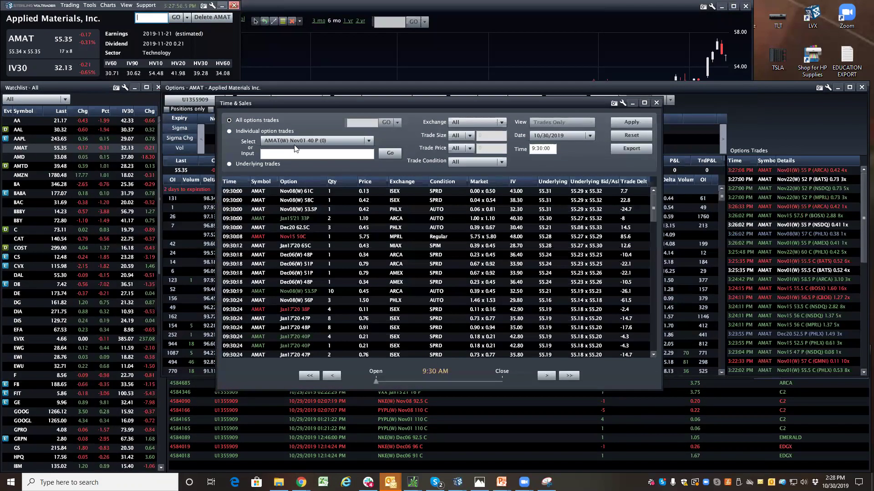
left_click(571, 138)
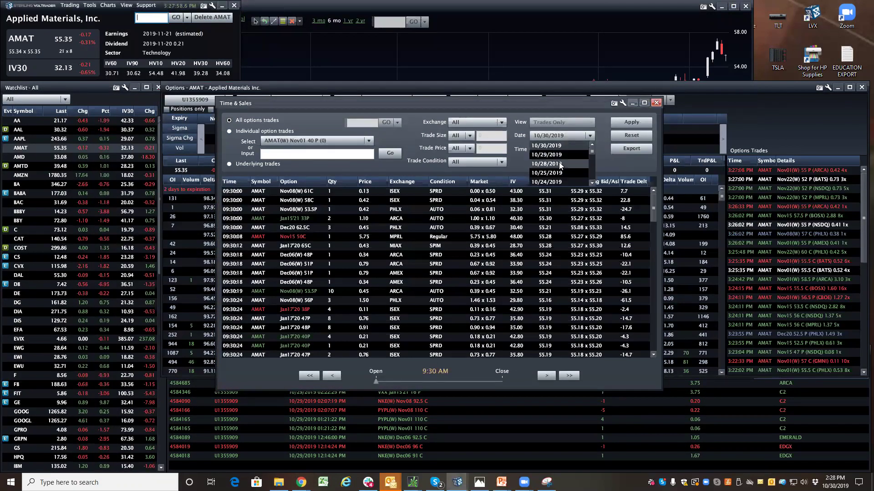
left_click(560, 164)
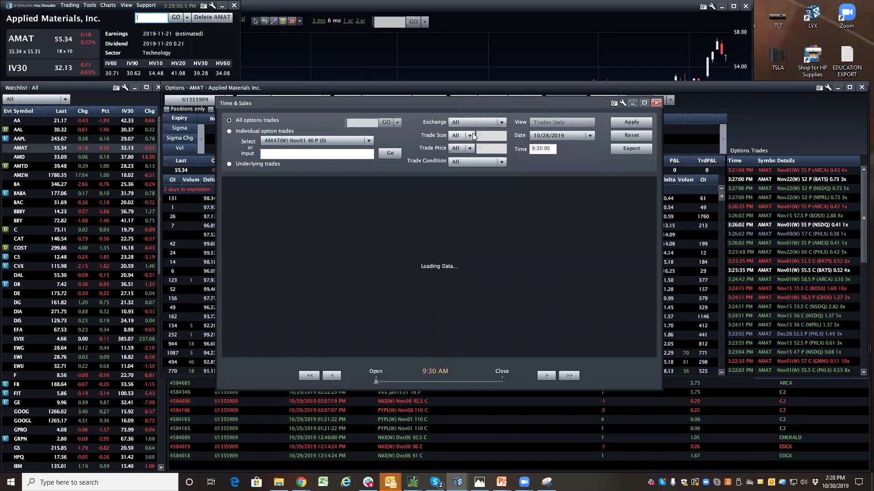
- Filter the Time & Sales list to trades with a size of at least 250
left_click(471, 135)
left_click(458, 183)
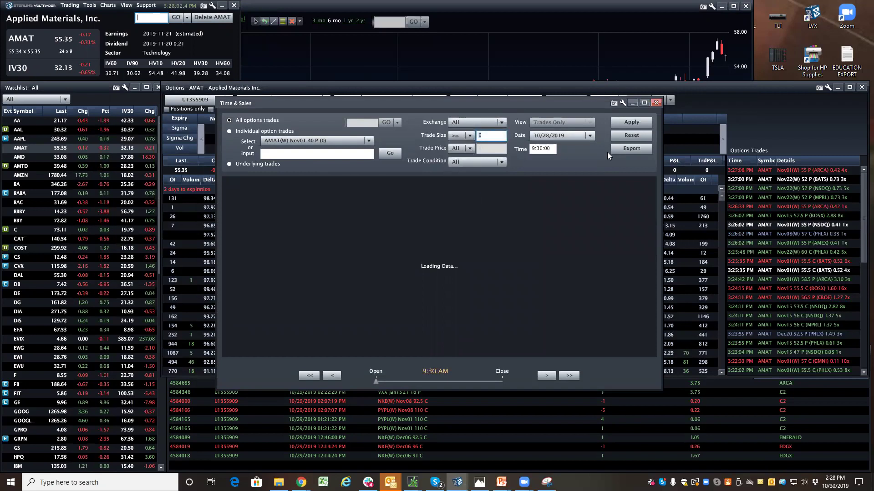
type("500")
key("BackSpace")
key("BackSpace")
key("BackSpace")
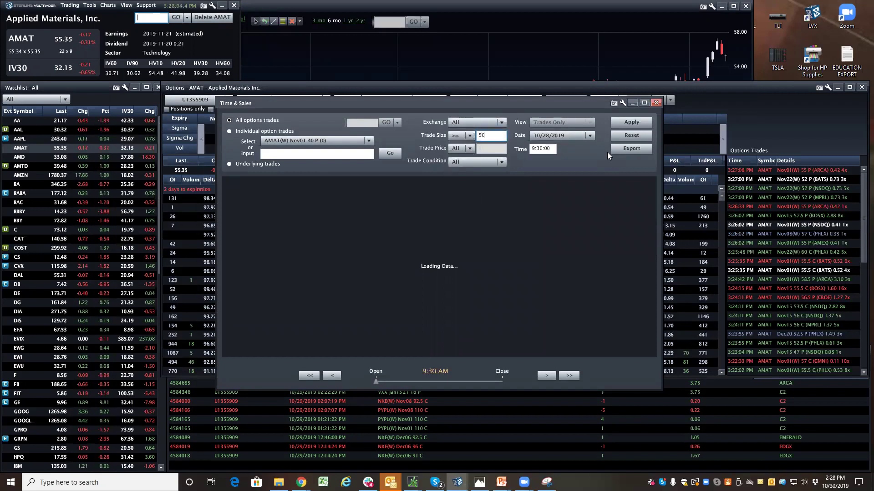
type("250")
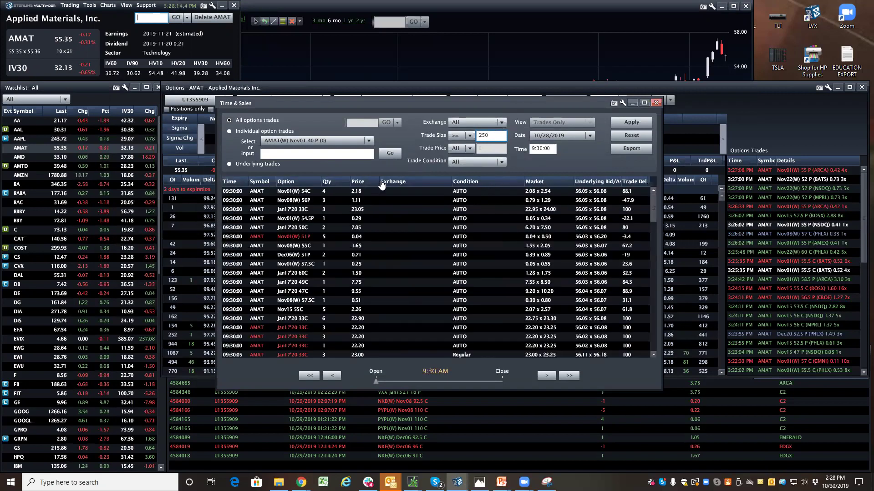
key("Return")
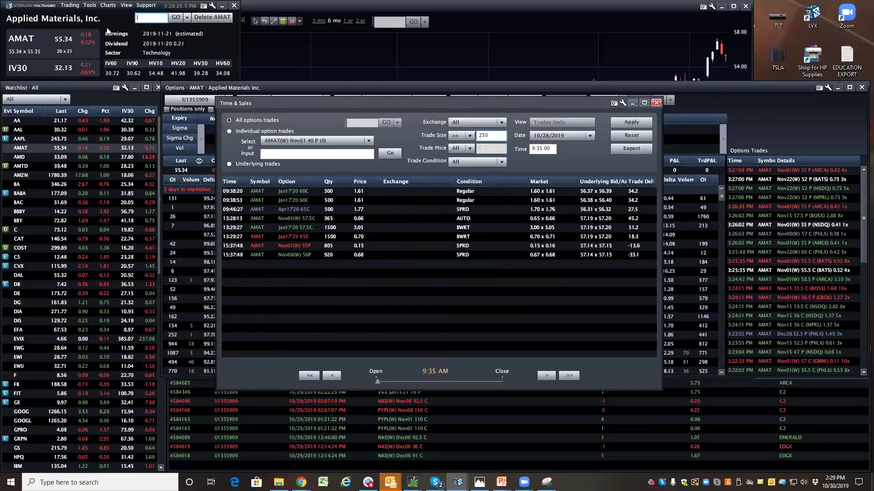
- Load the PCG symbol and bring back Time & Sales to list its 10/28/2019 trades with a size of at least 250
left_click(160, 19)
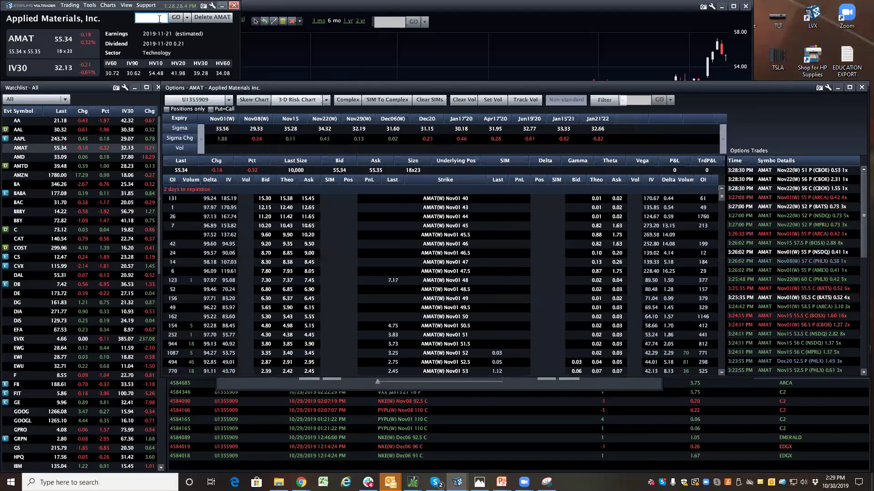
type("PCG")
key("Return")
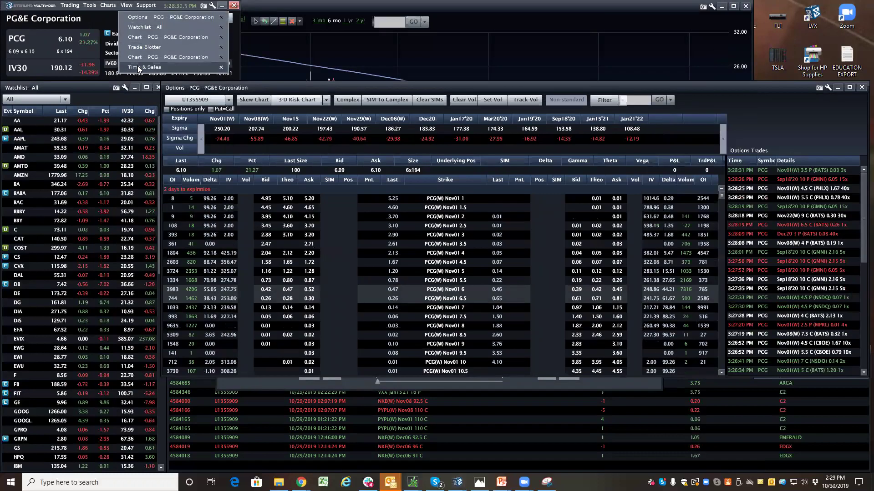
left_click(144, 67)
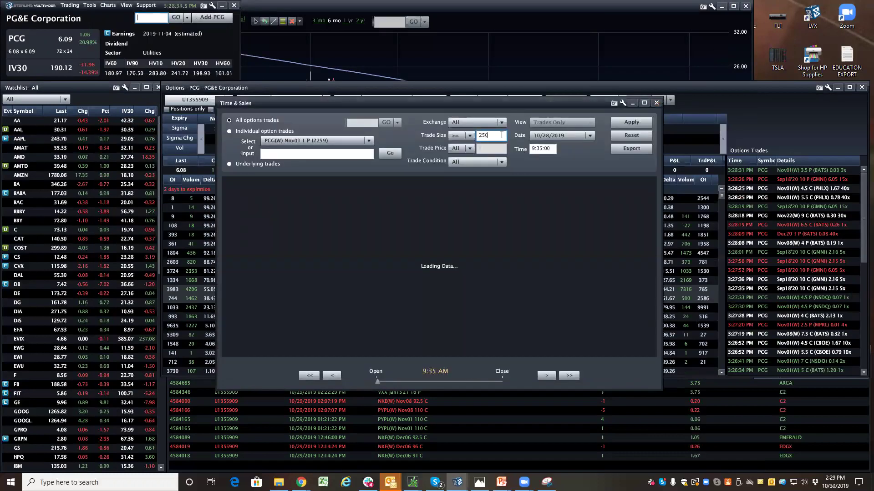
left_click(501, 135)
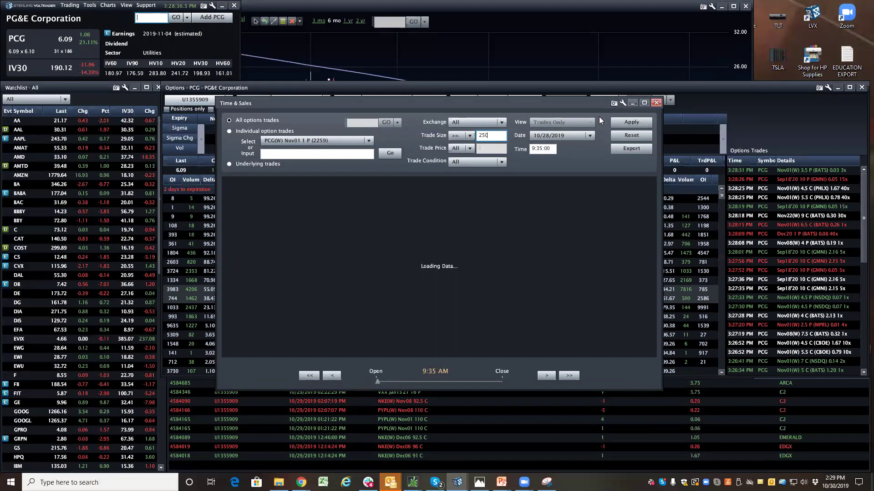
- Check the latest IV30 peak on the PCG chart and review the large October 28 option trades in Time & Sales
left_click(496, 63)
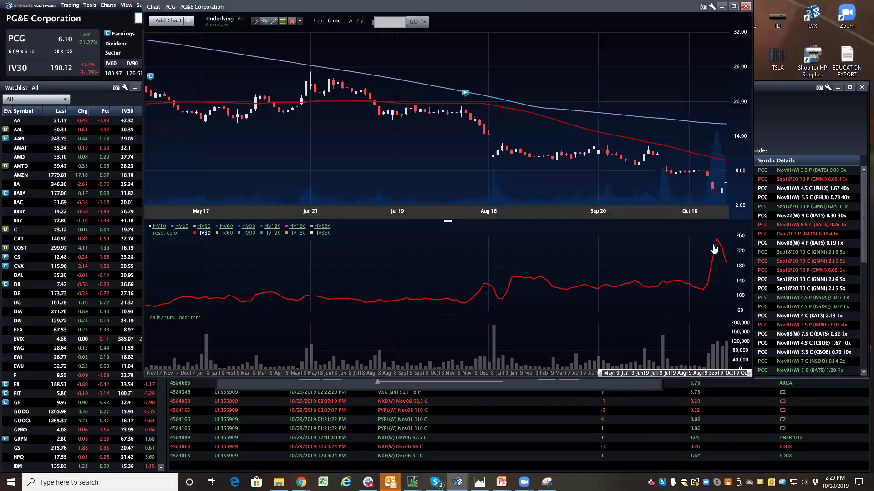
left_click(523, 387)
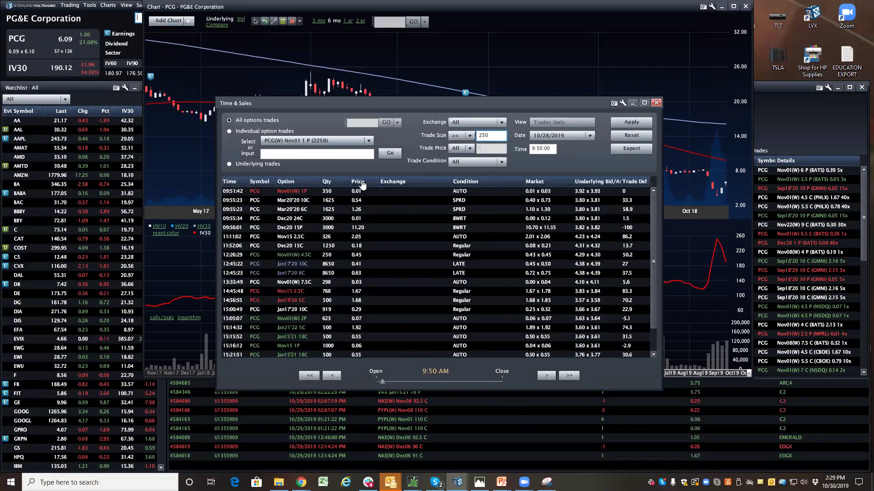
scroll(299, 255, "down", 2)
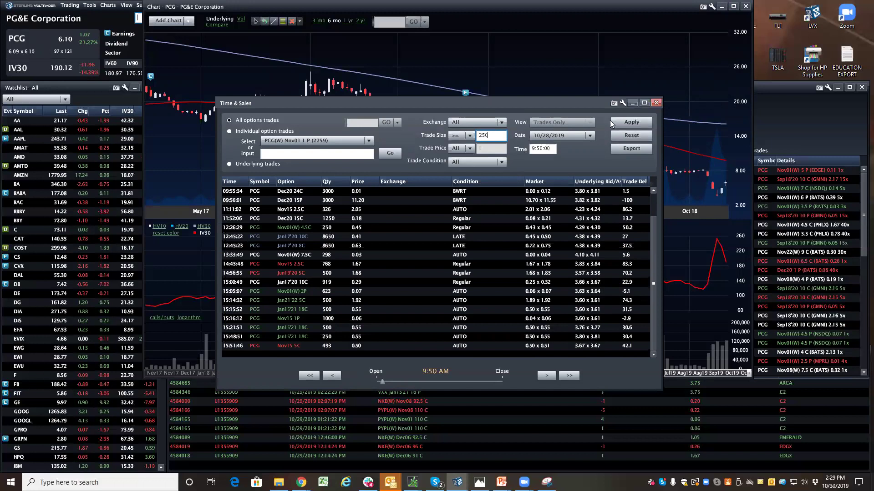
- Return to the PCG chart and open its snapshot for Tuesday October 29, 2019
left_click(749, 101)
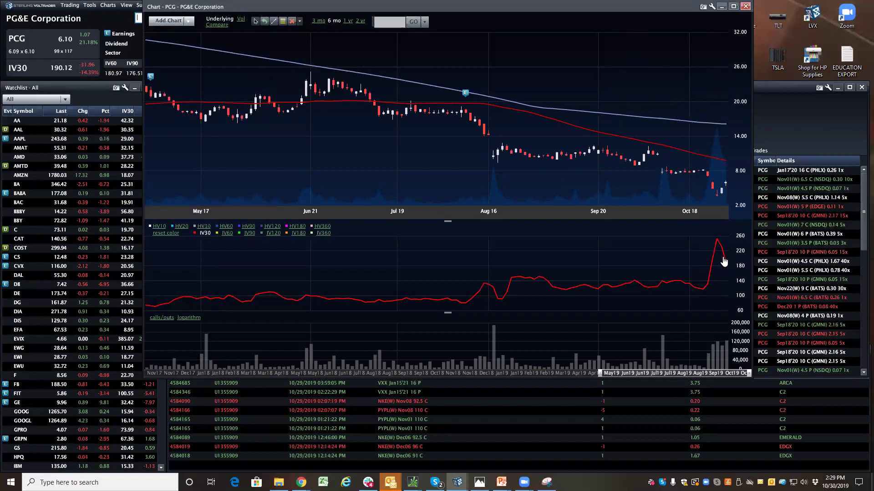
mouse_move(722, 248)
left_click(721, 356)
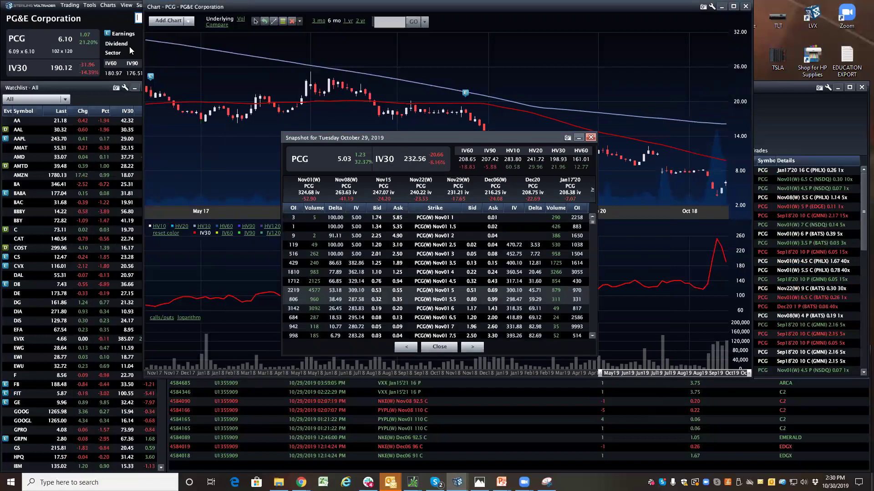
- Review PCG's trade breakdown and today's largest trades in Stats, minimize that window and return to the PCG chart
left_click(132, 50)
left_click(126, 5)
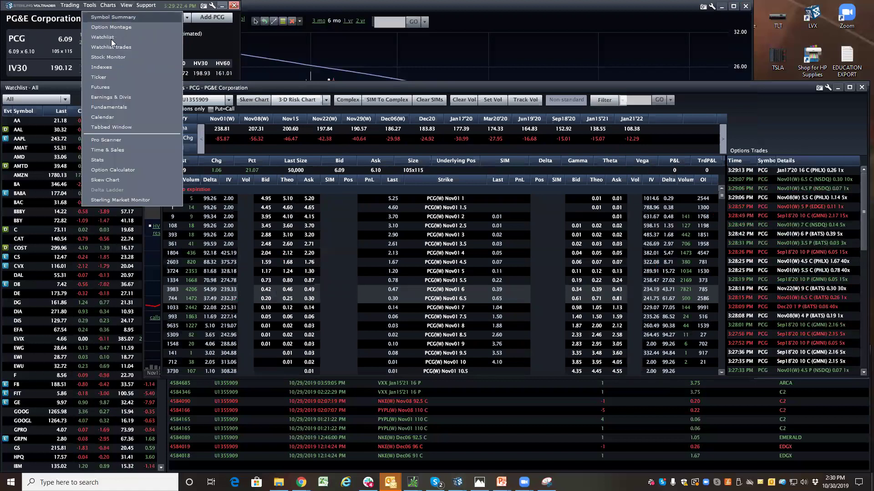
mouse_move(109, 8)
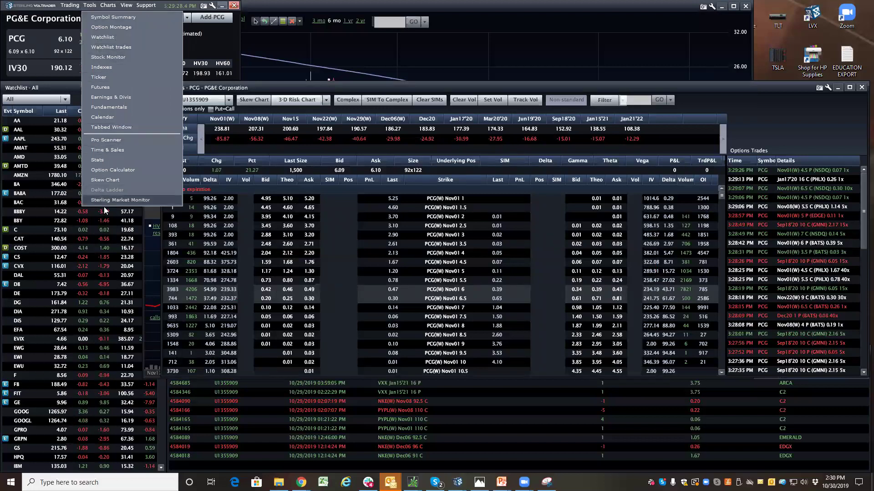
left_click(105, 160)
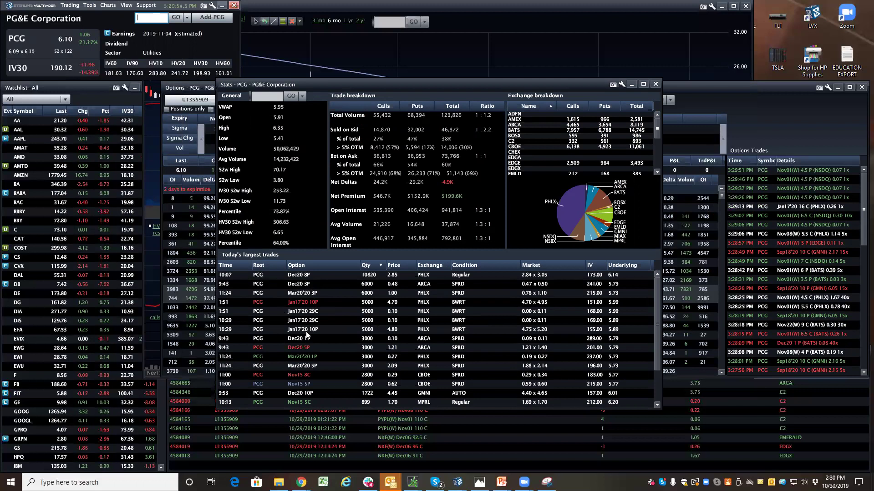
left_click(631, 84)
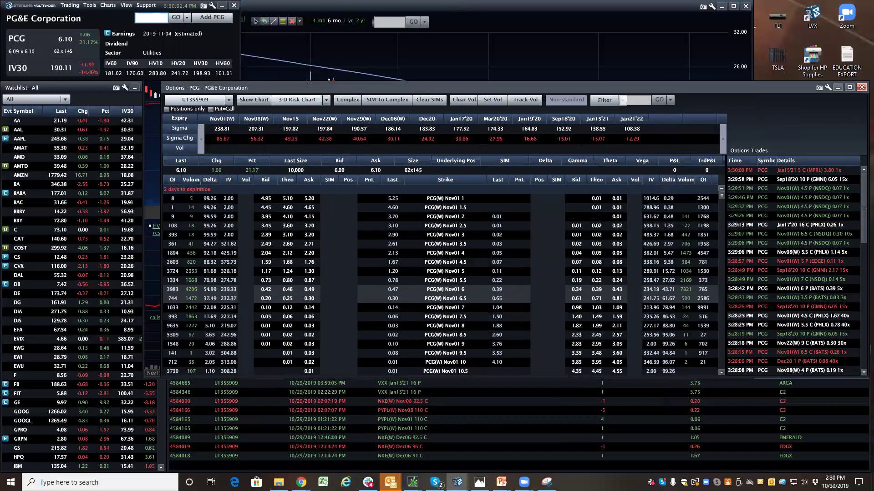
left_click(614, 31)
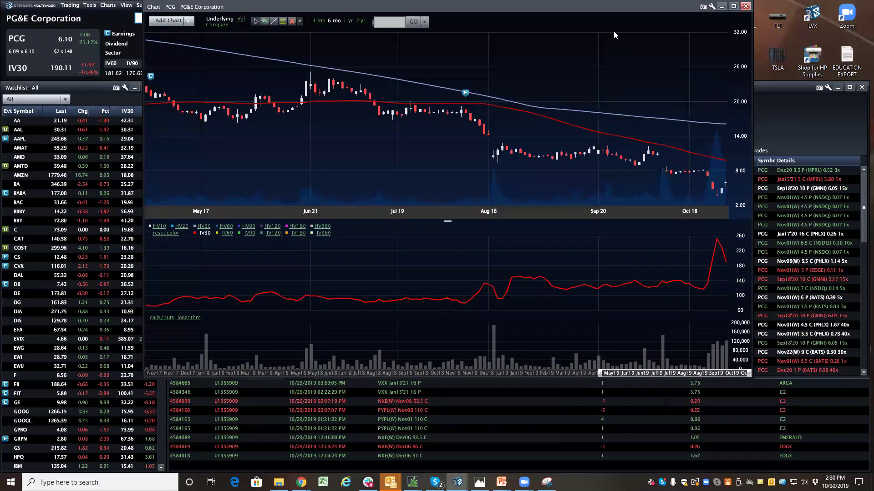